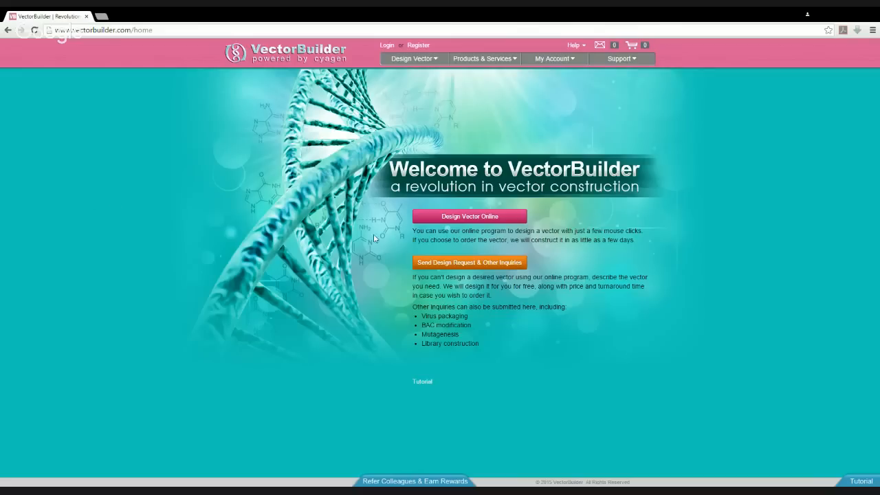
Step: Start an online design of a lentivirus vector from the mammalian gene expression systems
{"action": "left_click", "coordinate": [500, 221]}
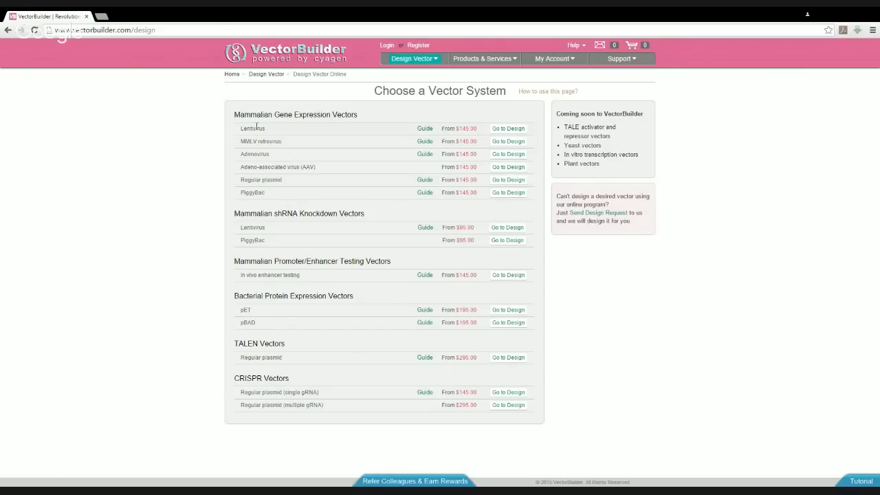
{"action": "left_click_drag", "start_coordinate": [241, 129], "coordinate": [274, 131]}
{"action": "left_click", "coordinate": [509, 132]}
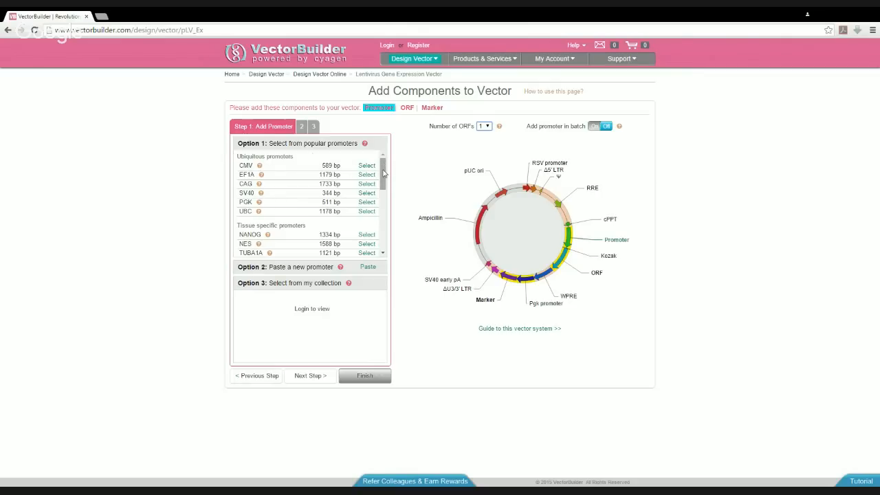
Step: Look through the popular promoters and view the entry form for a new promoter sequence without adding one
{"action": "left_click_drag", "start_coordinate": [385, 176], "coordinate": [380, 236]}
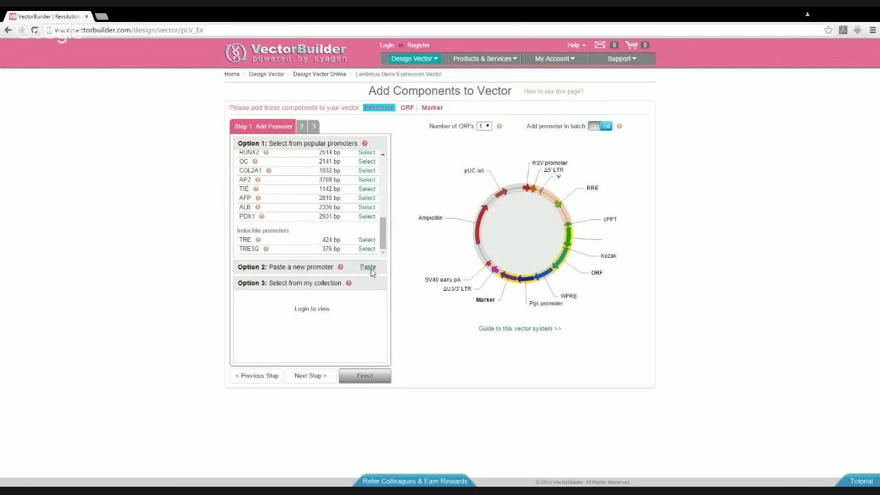
{"action": "left_click", "coordinate": [369, 268]}
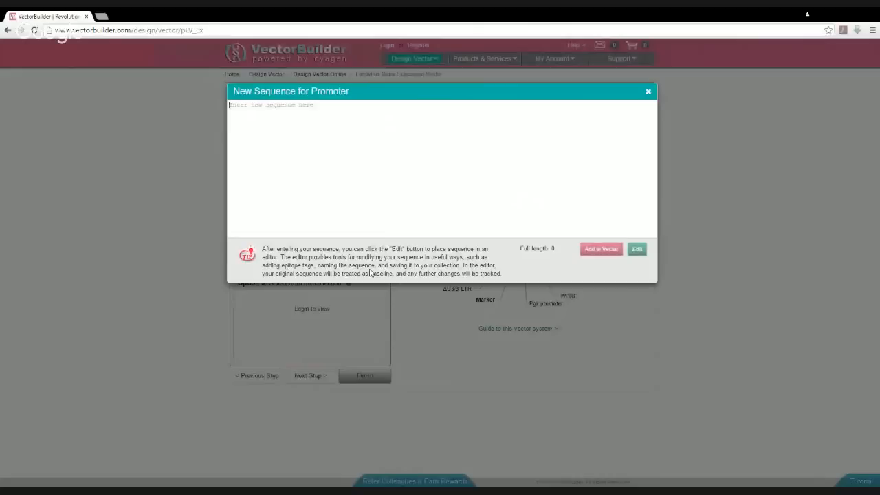
{"action": "left_click", "coordinate": [649, 93]}
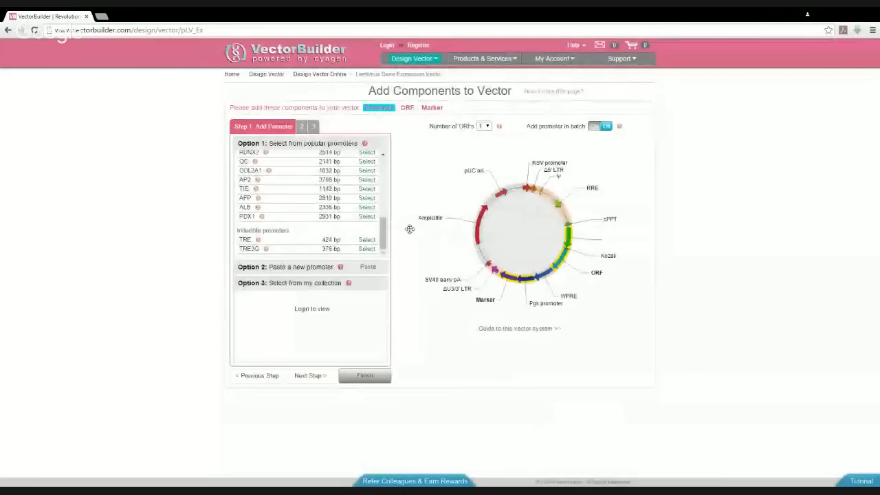
Step: Add the ubiquitous CMV promoter to the vector and view its sequence in the promoter editor
{"action": "left_click_drag", "start_coordinate": [383, 242], "coordinate": [385, 163]}
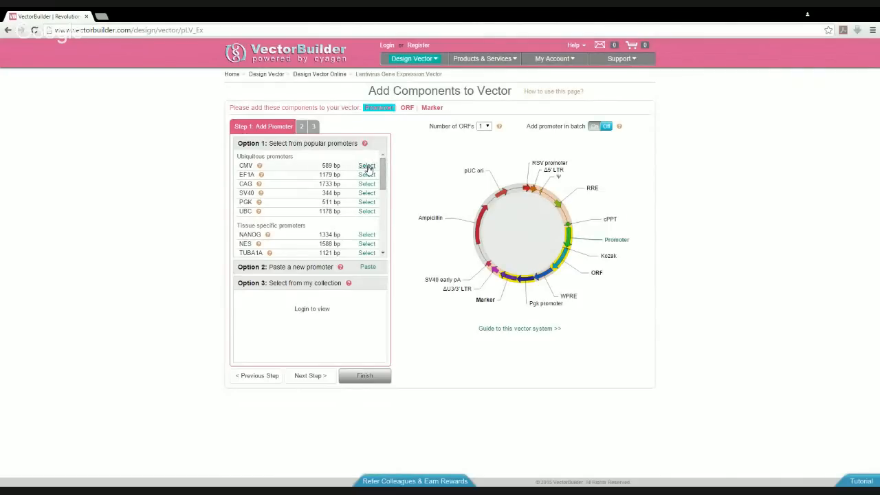
{"action": "left_click", "coordinate": [368, 166]}
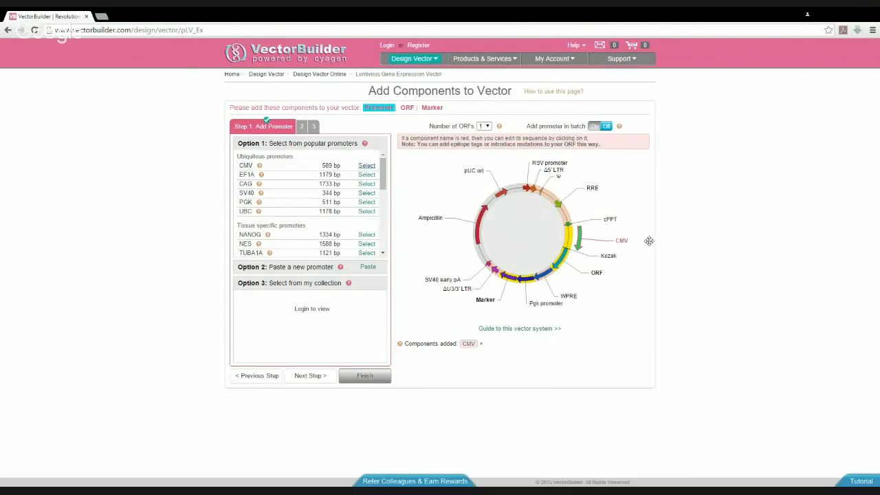
{"action": "left_click", "coordinate": [622, 245]}
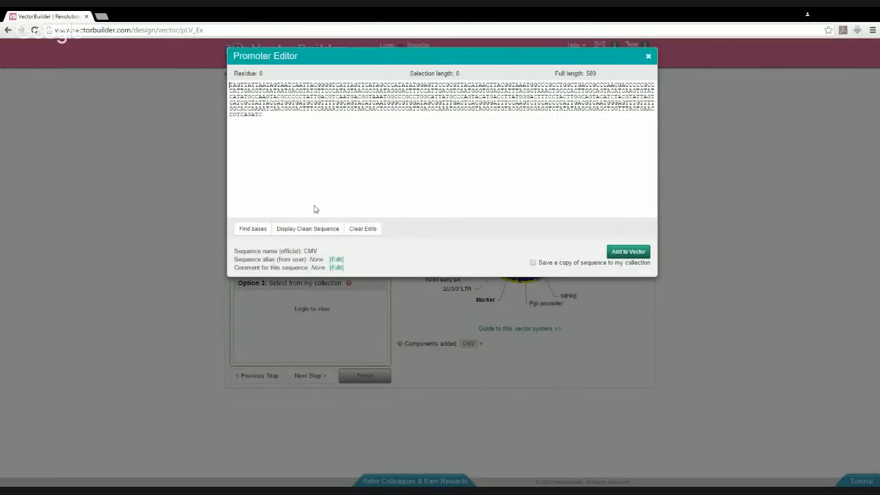
{"action": "left_click", "coordinate": [649, 58]}
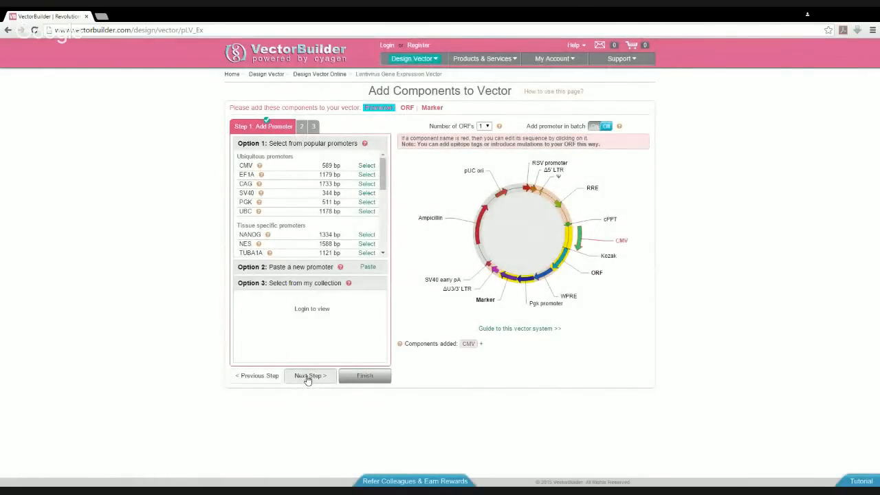
Step: Move on to the ORF component and search the ORF database across all species for "rho"
{"action": "left_click", "coordinate": [303, 128]}
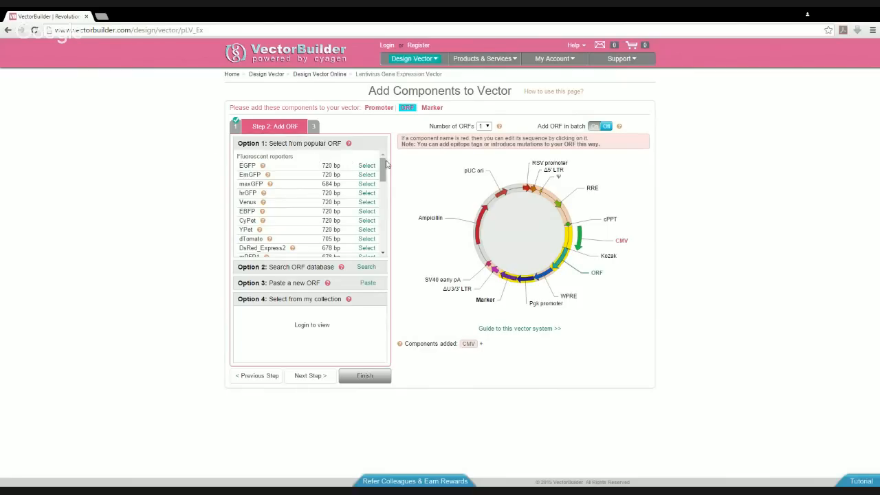
{"action": "left_click_drag", "start_coordinate": [384, 169], "coordinate": [383, 242]}
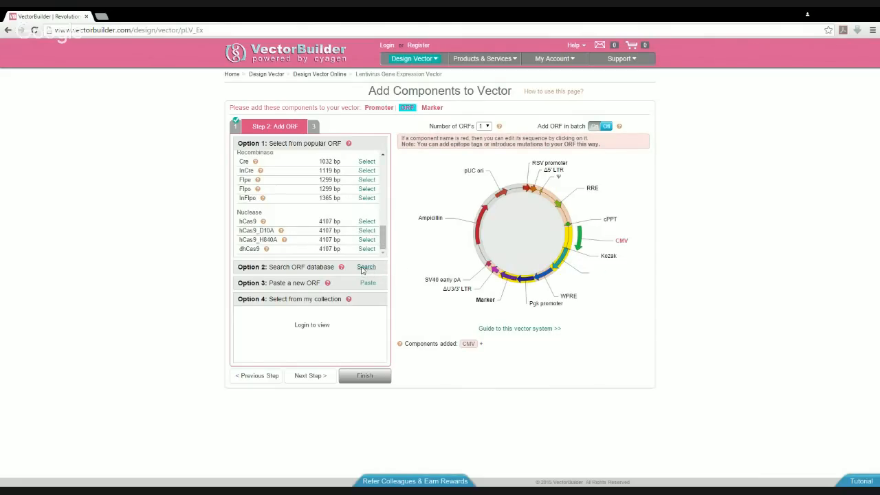
{"action": "left_click", "coordinate": [364, 269]}
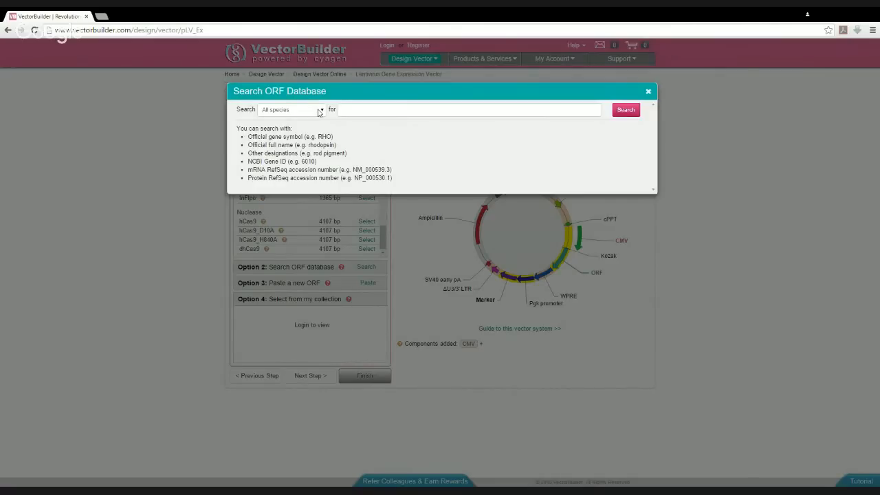
{"action": "left_click", "coordinate": [319, 112]}
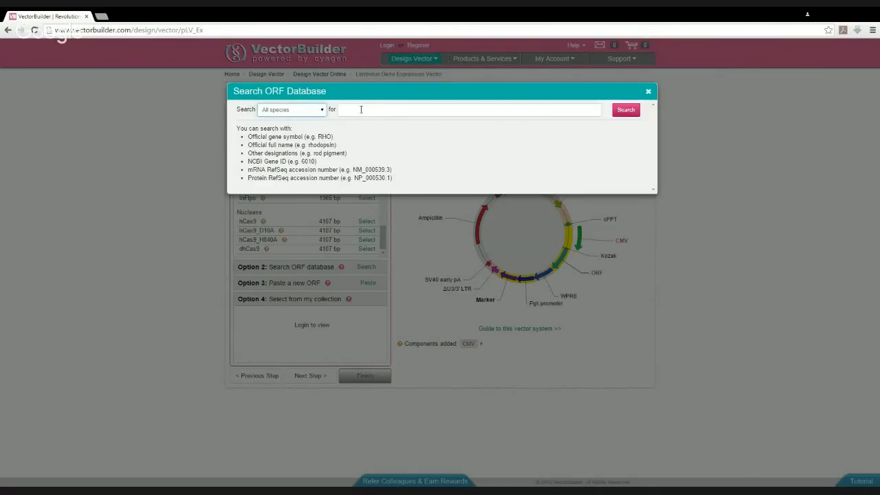
{"action": "left_click", "coordinate": [344, 111]}
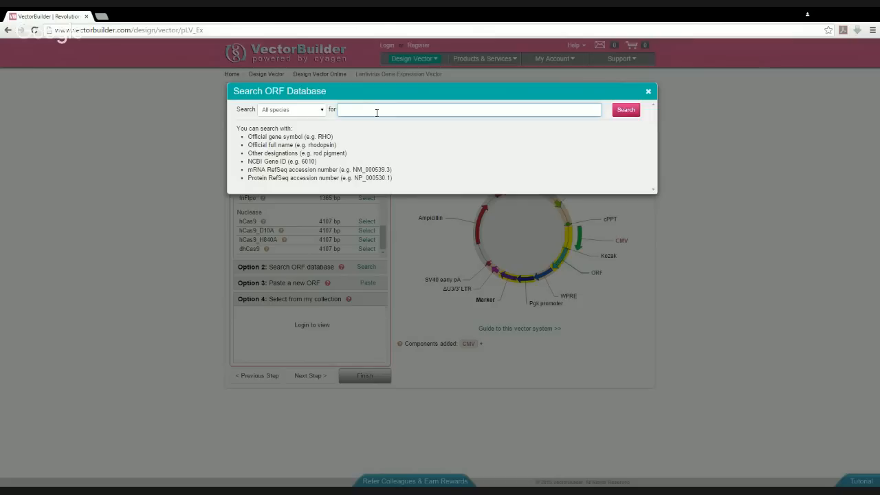
{"action": "type", "text": "rho"}
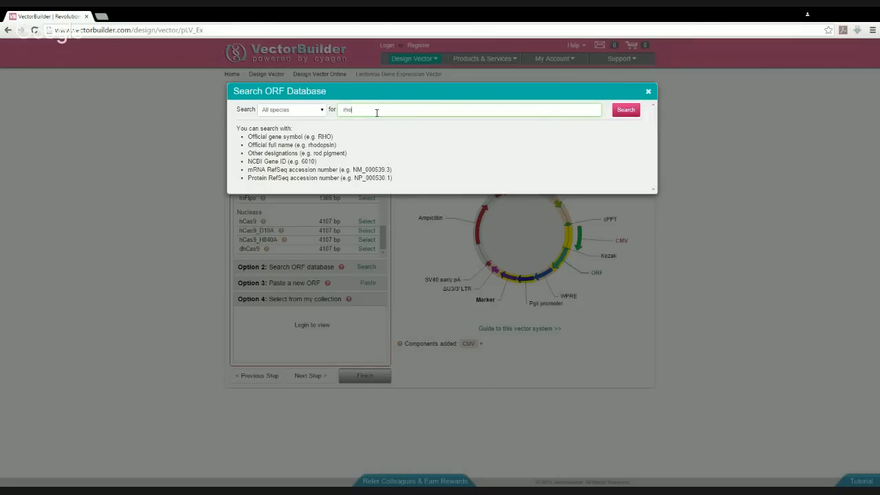
{"action": "left_click", "coordinate": [630, 114]}
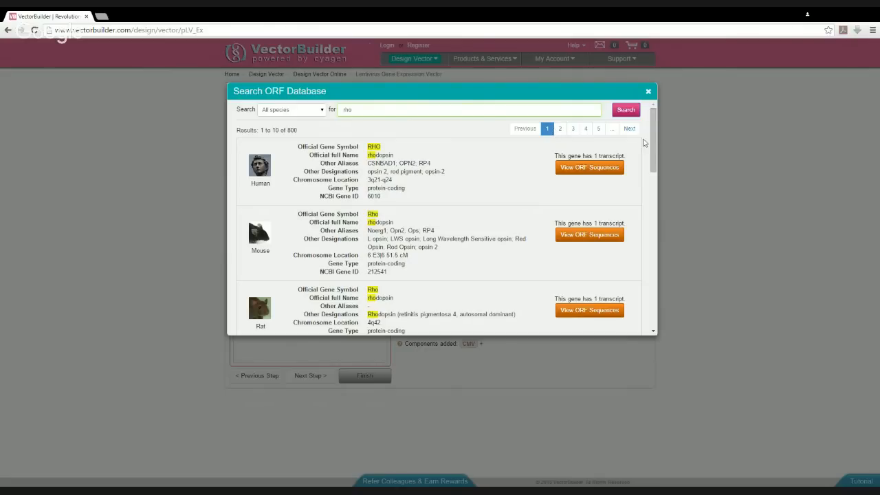
Step: Add the human RHO physical ORF, ORF010360, from the search results to the vector
{"action": "left_click_drag", "start_coordinate": [655, 136], "coordinate": [667, 296]}
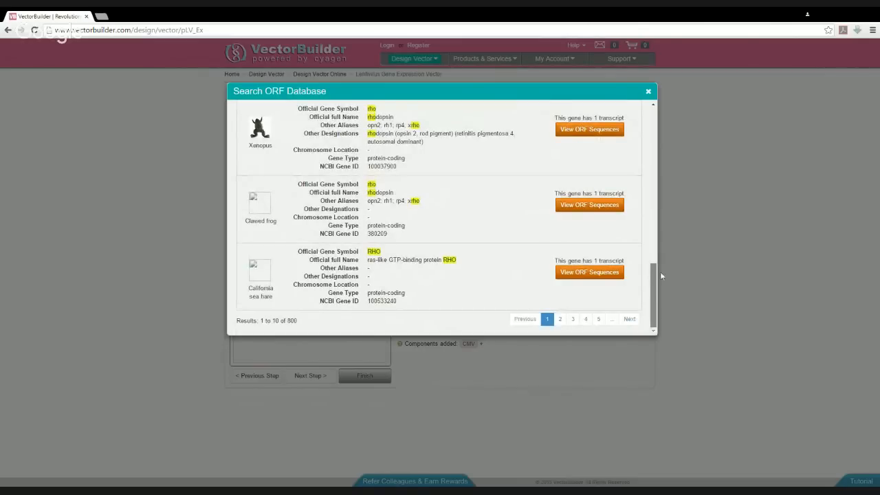
{"action": "left_click_drag", "start_coordinate": [660, 276], "coordinate": [641, 97]}
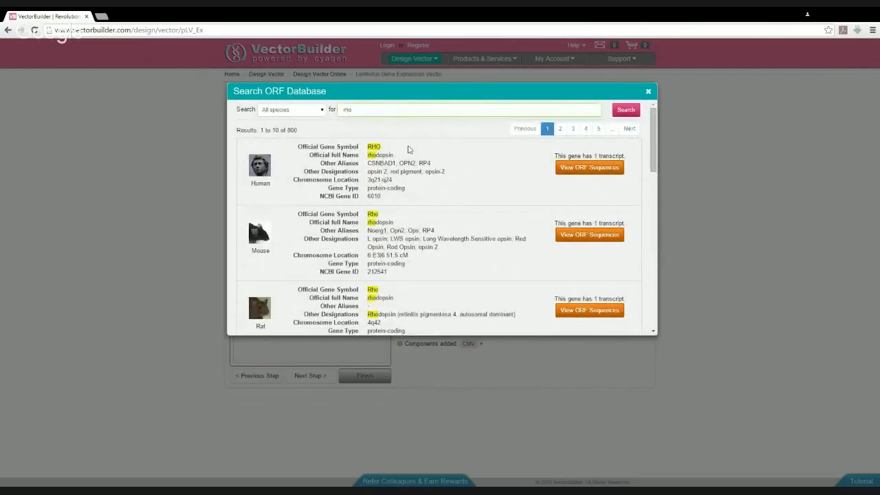
{"action": "left_click", "coordinate": [570, 174]}
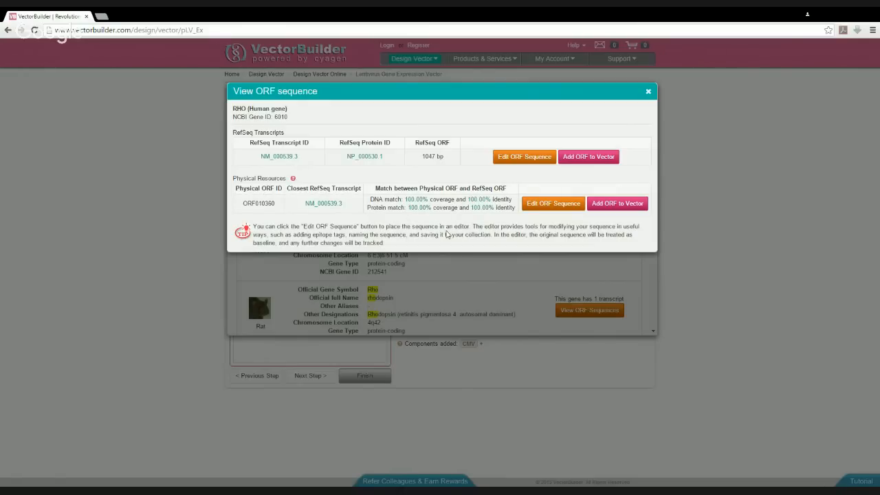
{"action": "mouse_move", "coordinate": [294, 178]}
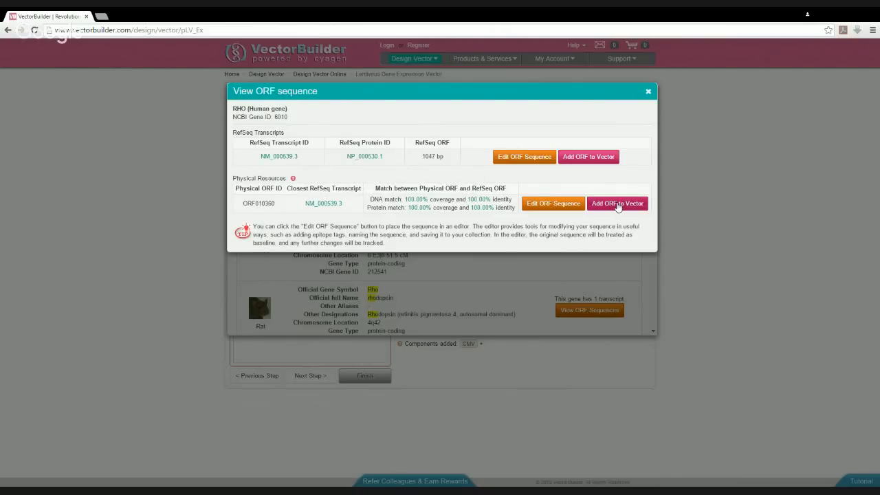
{"action": "left_click", "coordinate": [619, 205]}
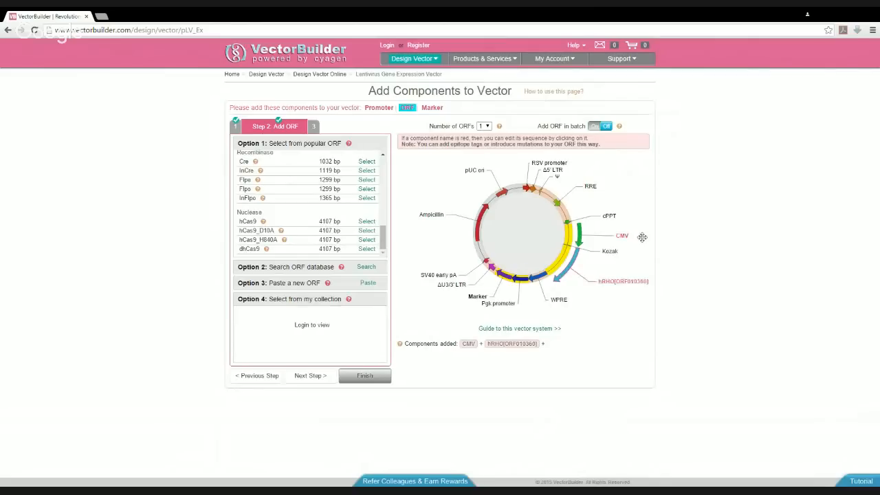
Step: Try a FLAG epitope tag on the C-terminus of the RHO ORF, then clear the edits
{"action": "left_click", "coordinate": [621, 284]}
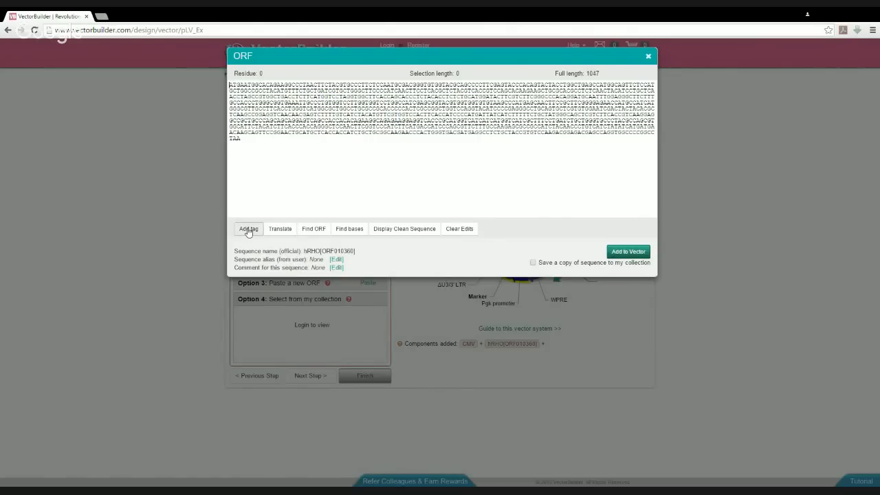
{"action": "left_click", "coordinate": [248, 229]}
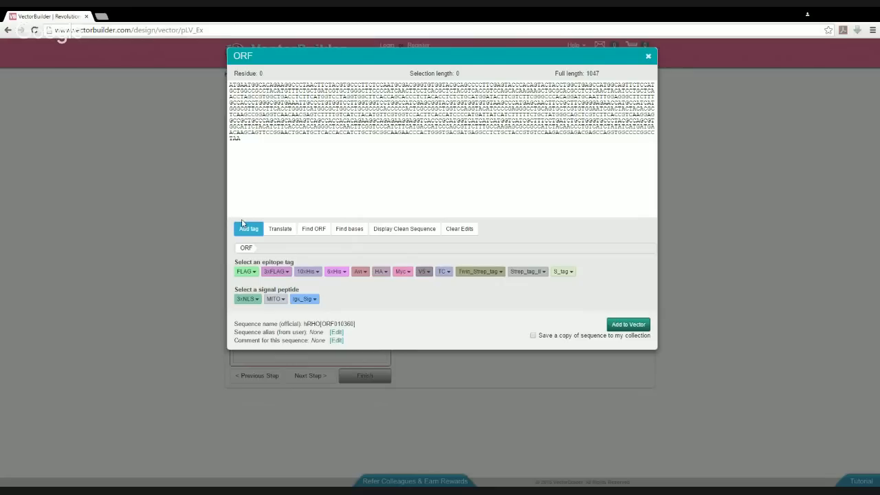
{"action": "left_click", "coordinate": [254, 274]}
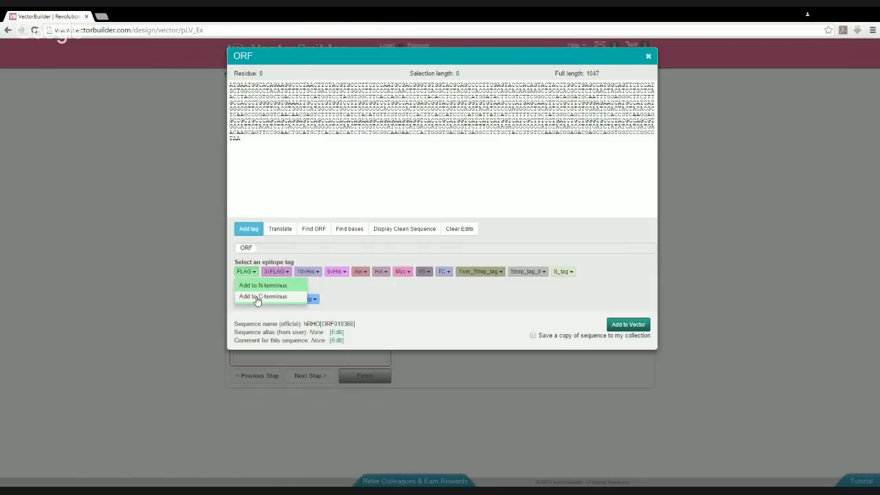
{"action": "left_click", "coordinate": [257, 300]}
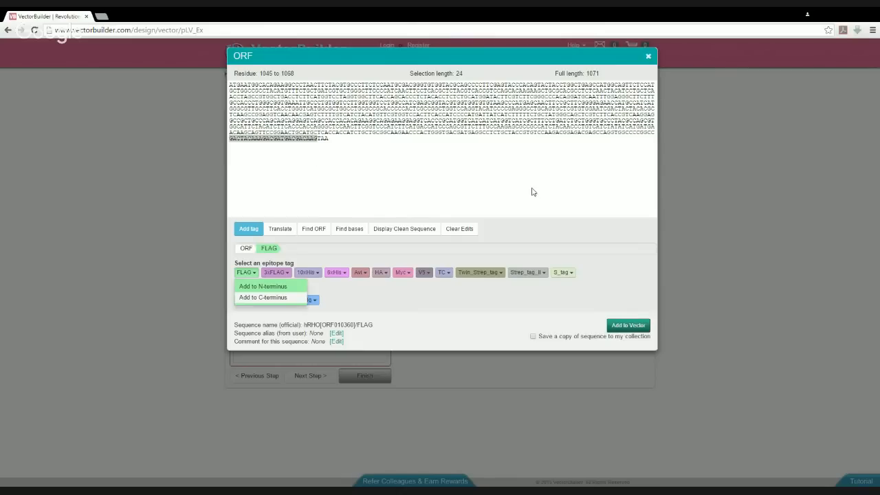
{"action": "left_click", "coordinate": [465, 233]}
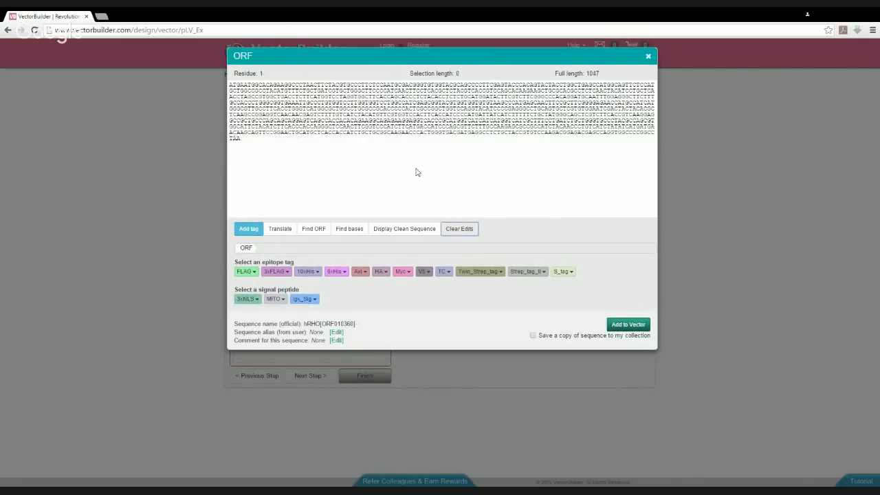
{"action": "left_click", "coordinate": [649, 59]}
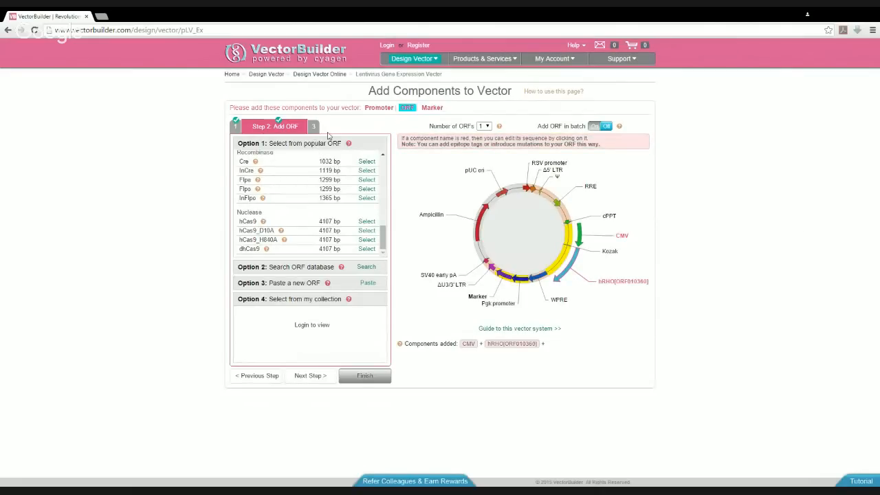
Step: Add the Neo drug-selectable marker to the vector and finish the design
{"action": "left_click", "coordinate": [308, 376]}
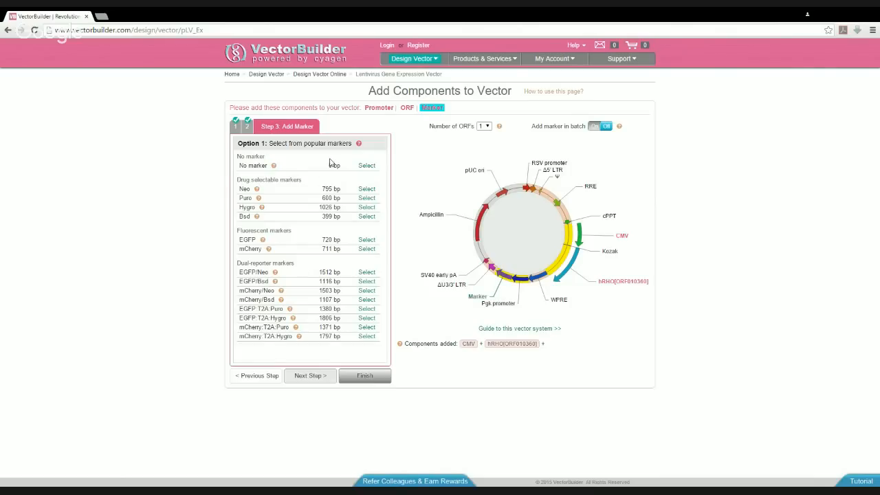
{"action": "left_click", "coordinate": [366, 189]}
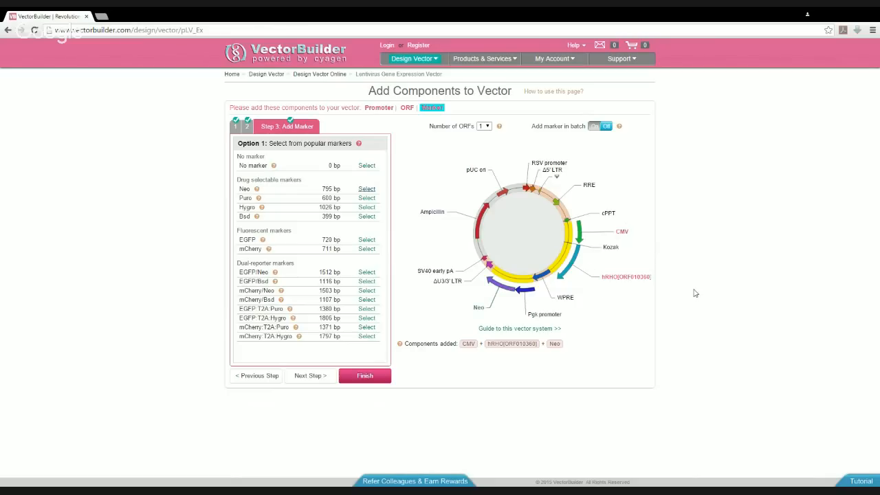
{"action": "left_click", "coordinate": [367, 379]}
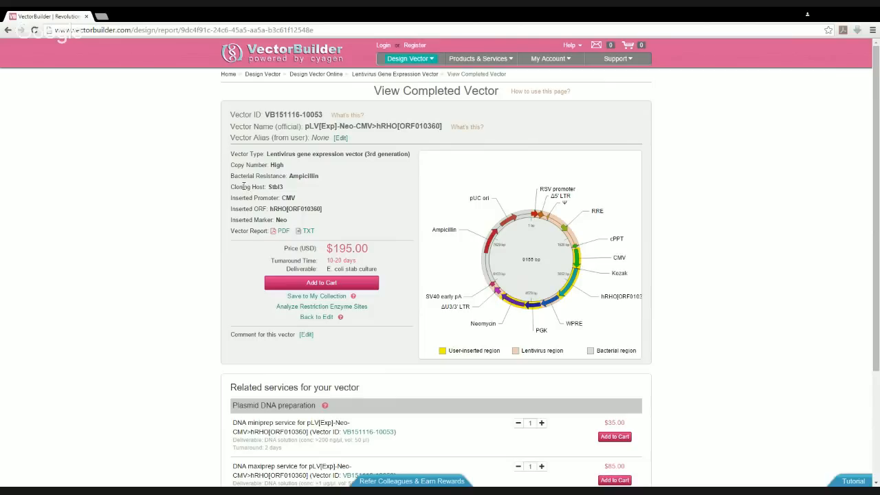
Step: Examine the plasmid DNA preparation and virus packaging services offered for the completed vector, including their turnaround times
{"action": "scroll", "coordinate": [144, 278], "scroll_direction": "down", "scroll_amount": 2}
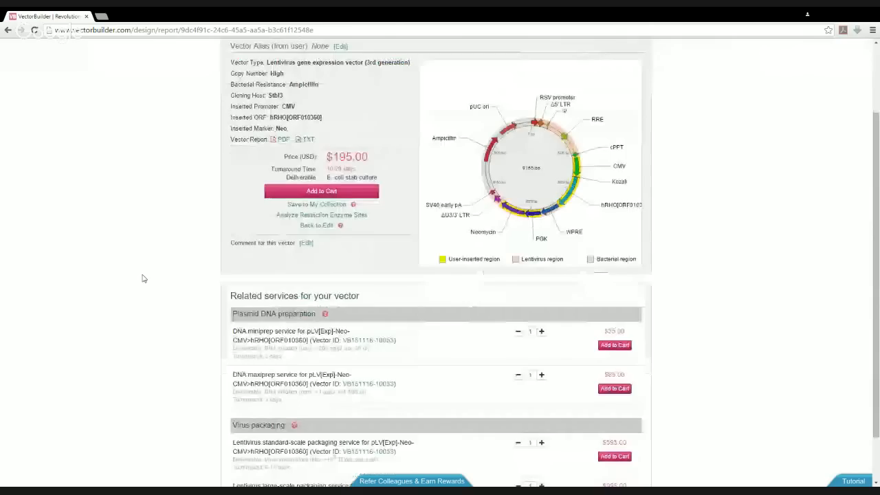
{"action": "scroll", "coordinate": [144, 279], "scroll_direction": "down", "scroll_amount": 1}
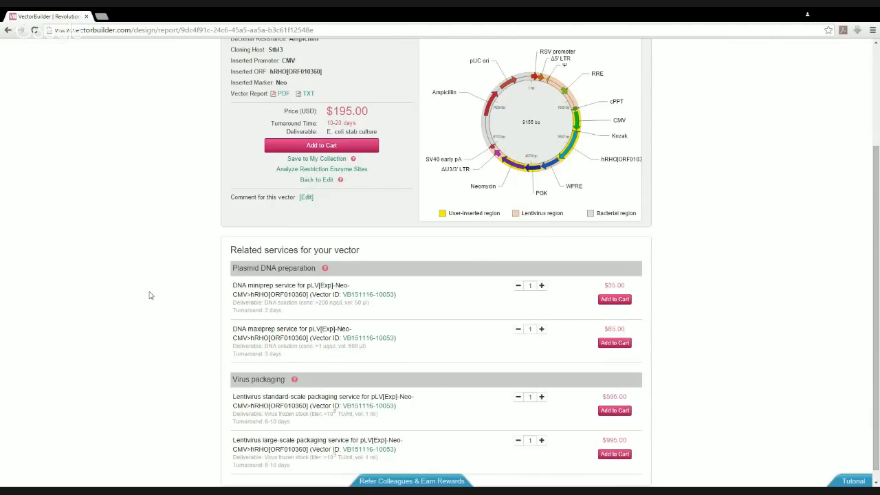
{"action": "scroll", "coordinate": [150, 297], "scroll_direction": "down", "scroll_amount": 1}
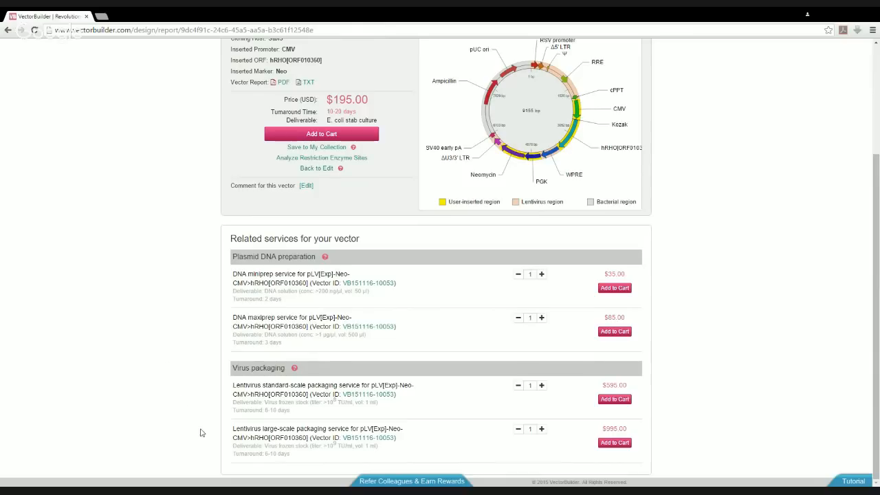
{"action": "left_click_drag", "start_coordinate": [263, 454], "coordinate": [291, 455]}
{"action": "left_click_drag", "start_coordinate": [264, 300], "coordinate": [282, 300]}
{"action": "left_click_drag", "start_coordinate": [264, 343], "coordinate": [284, 344]}
{"action": "scroll", "coordinate": [144, 243], "scroll_direction": "up", "scroll_amount": 2}
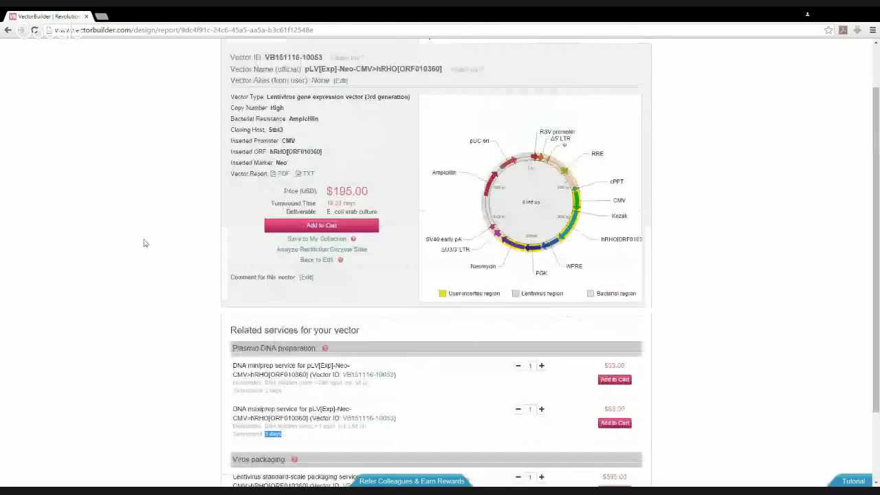
{"action": "scroll", "coordinate": [141, 237], "scroll_direction": "up", "scroll_amount": 1}
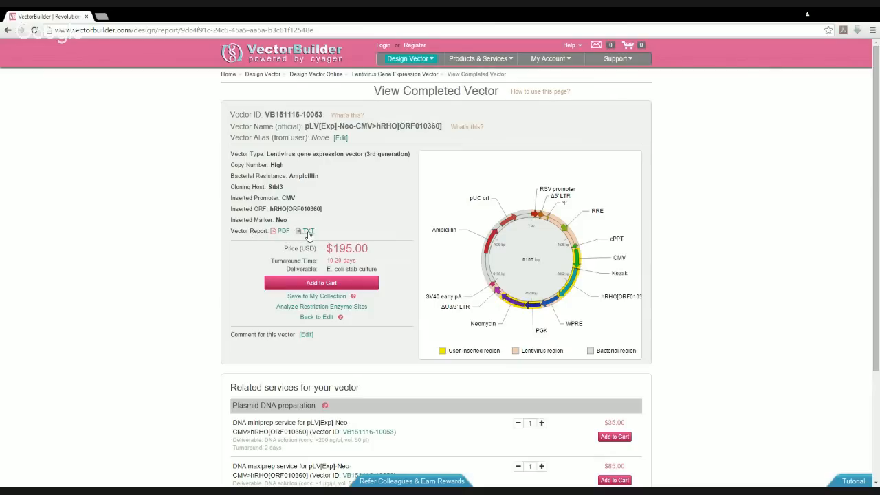
Step: Open the completed vector's text report and examine its annotated features and nucleotide sequence
{"action": "left_click", "coordinate": [308, 231]}
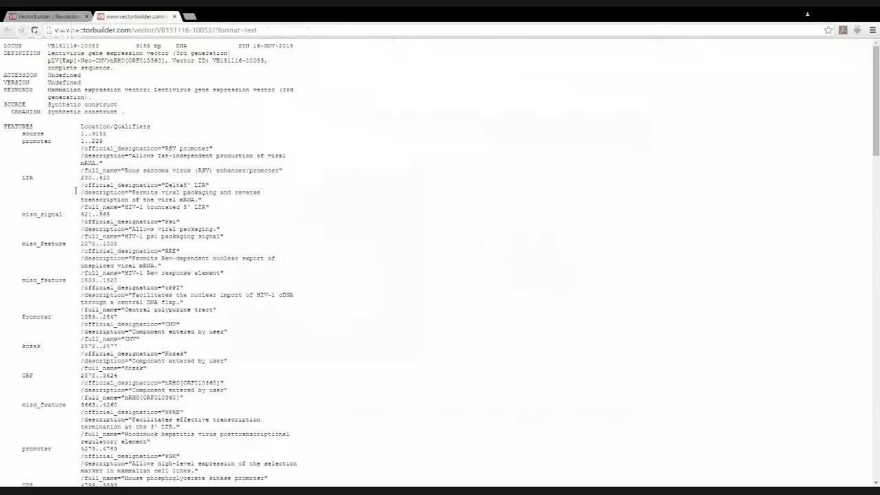
{"action": "scroll", "coordinate": [39, 134], "scroll_direction": "down", "scroll_amount": 1}
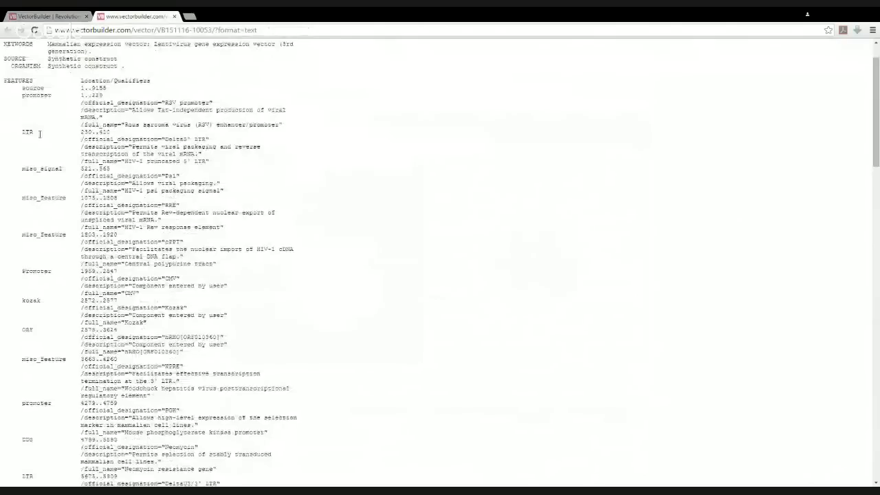
{"action": "scroll", "coordinate": [39, 134], "scroll_direction": "down", "scroll_amount": 4}
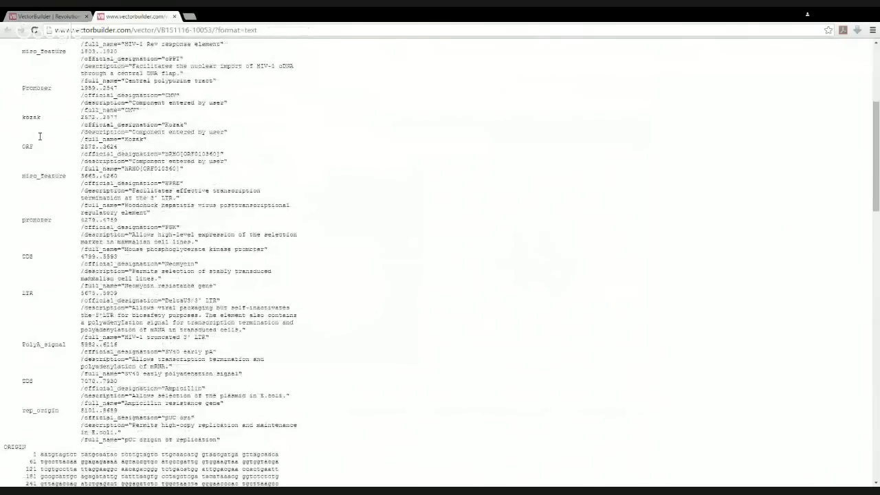
{"action": "scroll", "coordinate": [39, 136], "scroll_direction": "down", "scroll_amount": 4}
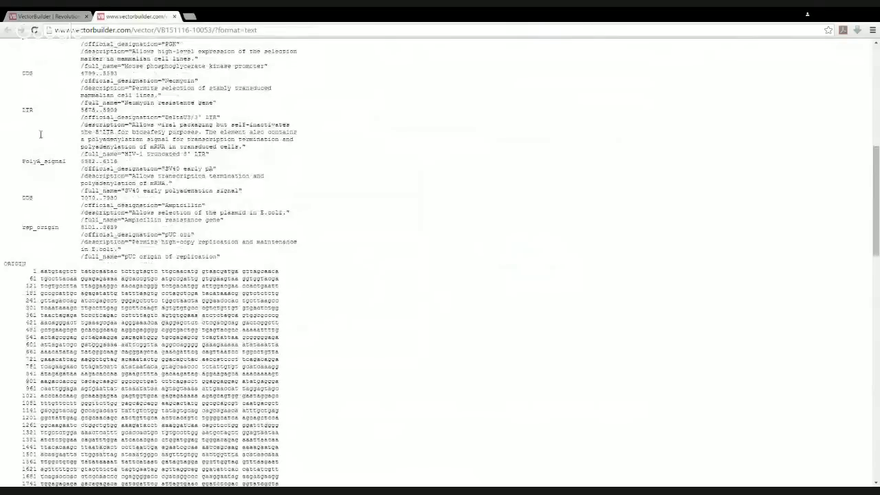
Step: Open the completed vector's PDF report and examine its summary, vector map and vector components table
{"action": "left_click", "coordinate": [40, 18]}
{"action": "left_click", "coordinate": [281, 232]}
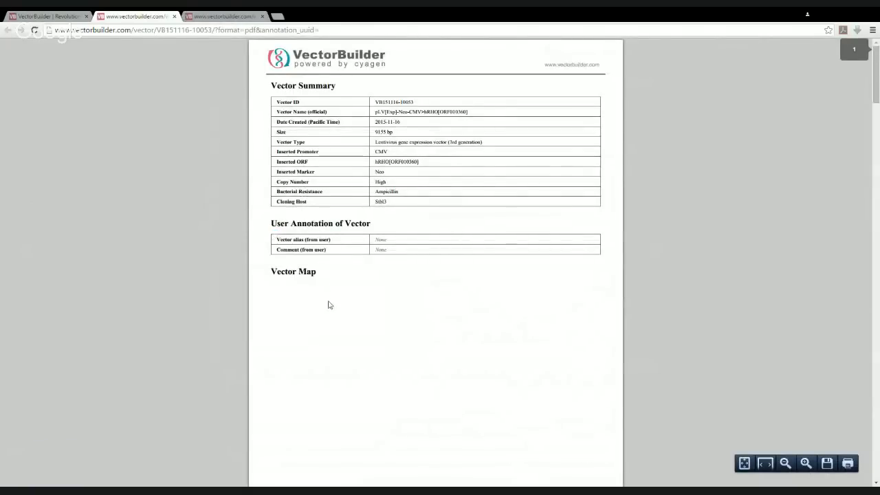
{"action": "scroll", "coordinate": [328, 306], "scroll_direction": "down", "scroll_amount": 3}
{"action": "scroll", "coordinate": [328, 306], "scroll_direction": "down", "scroll_amount": 9}
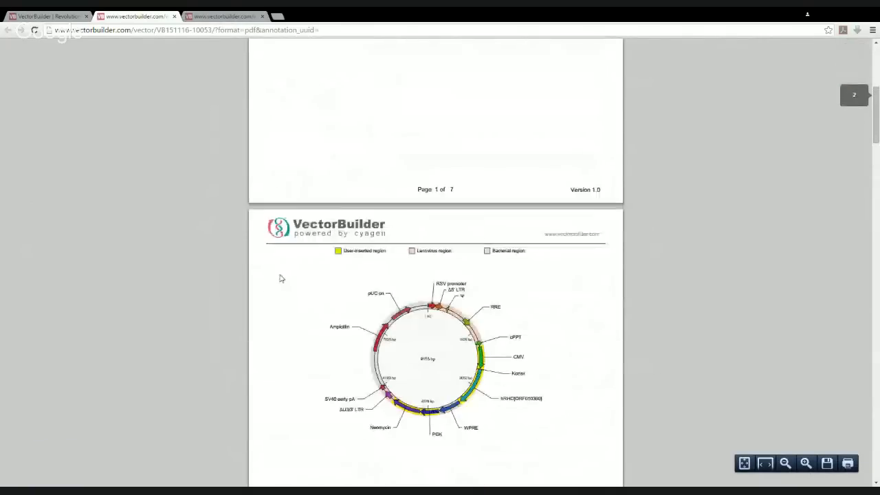
{"action": "scroll", "coordinate": [279, 275], "scroll_direction": "down", "scroll_amount": 2}
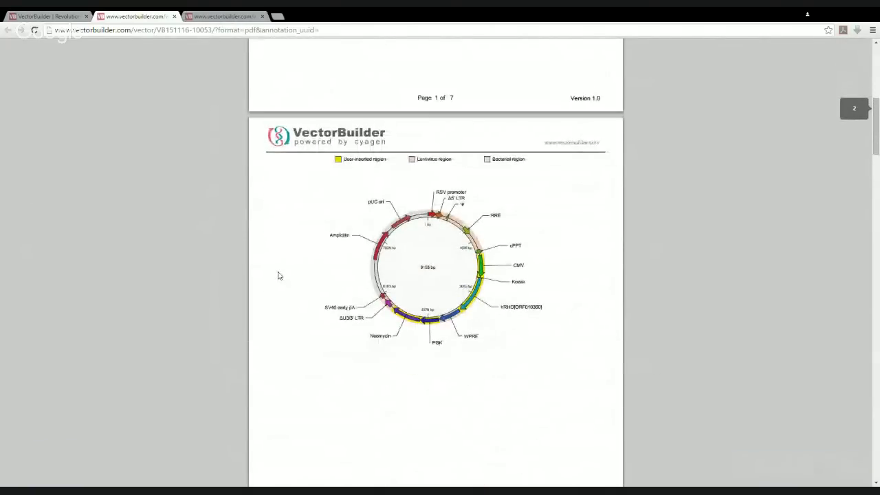
{"action": "scroll", "coordinate": [279, 275], "scroll_direction": "down", "scroll_amount": 16}
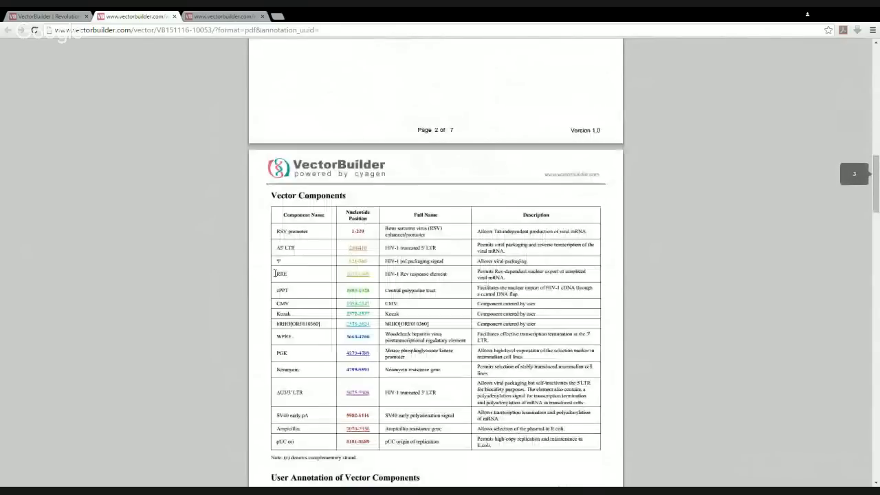
{"action": "scroll", "coordinate": [275, 274], "scroll_direction": "down", "scroll_amount": 4}
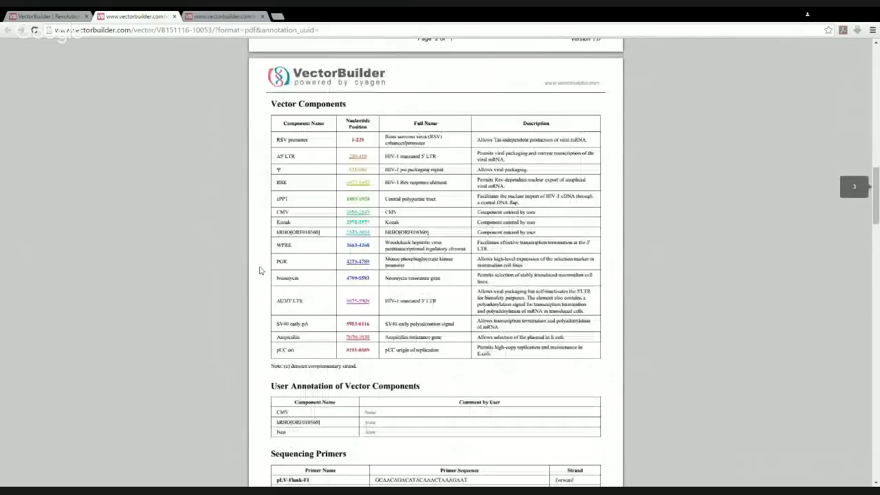
{"action": "scroll", "coordinate": [255, 259], "scroll_direction": "down", "scroll_amount": 2}
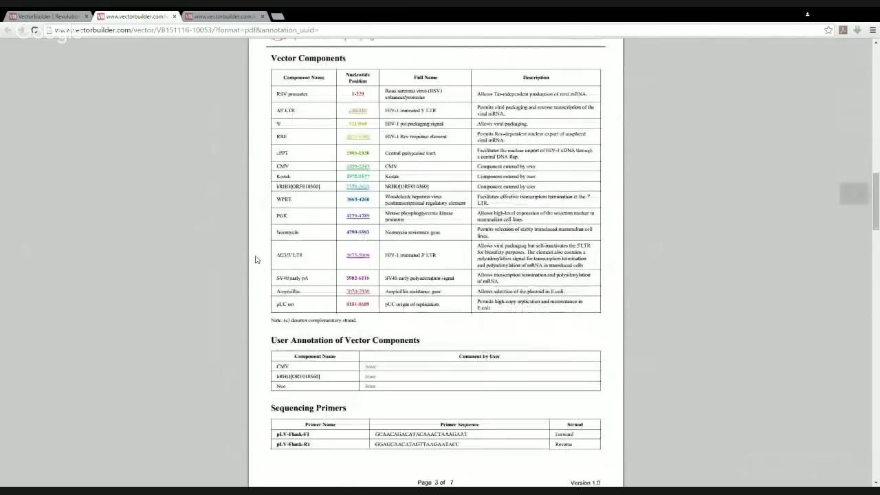
Step: Examine the sequencing primers and the color-coded vector sequence in the PDF report
{"action": "scroll", "coordinate": [255, 259], "scroll_direction": "down", "scroll_amount": 10}
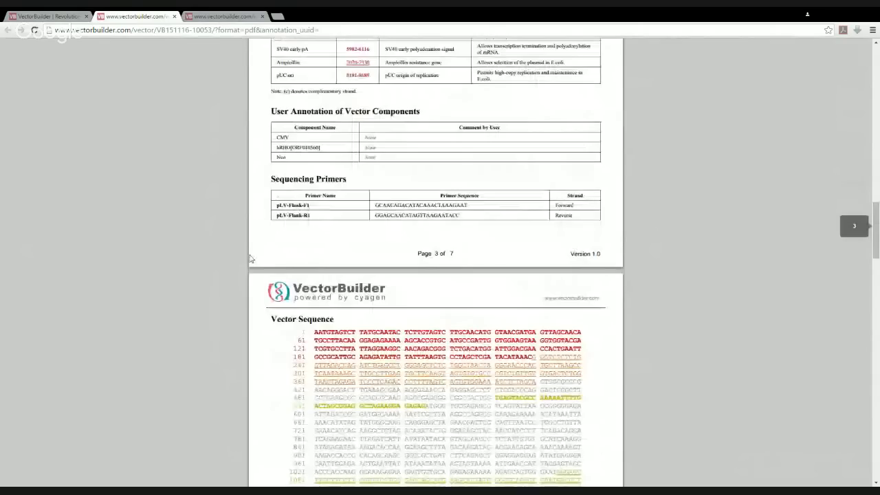
{"action": "scroll", "coordinate": [251, 258], "scroll_direction": "down", "scroll_amount": 6}
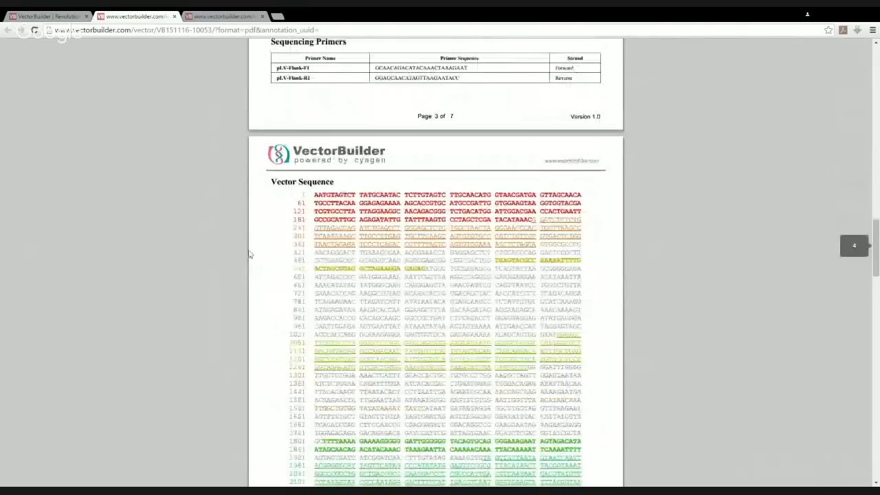
{"action": "scroll", "coordinate": [250, 253], "scroll_direction": "down", "scroll_amount": 2}
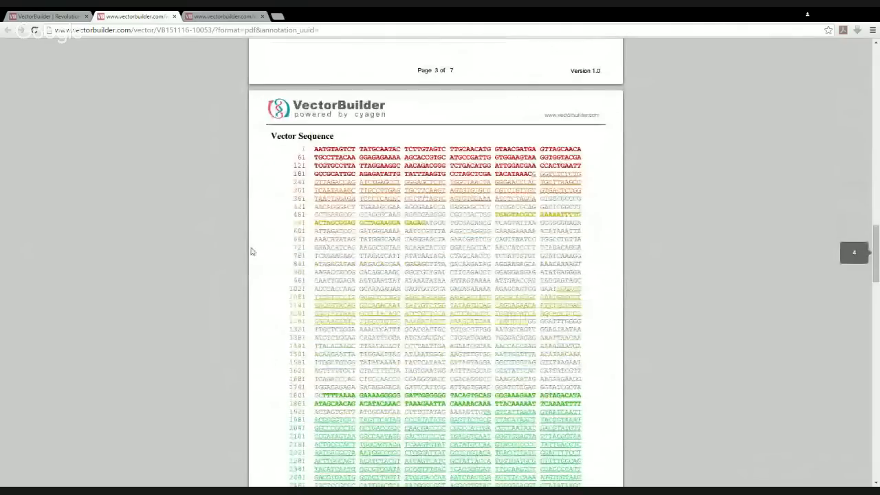
{"action": "scroll", "coordinate": [253, 253], "scroll_direction": "down", "scroll_amount": 12}
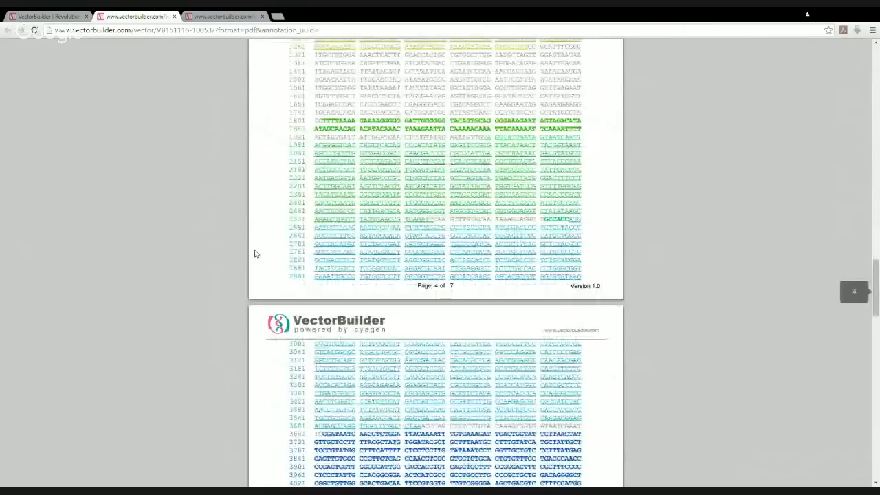
{"action": "scroll", "coordinate": [255, 254], "scroll_direction": "down", "scroll_amount": 14}
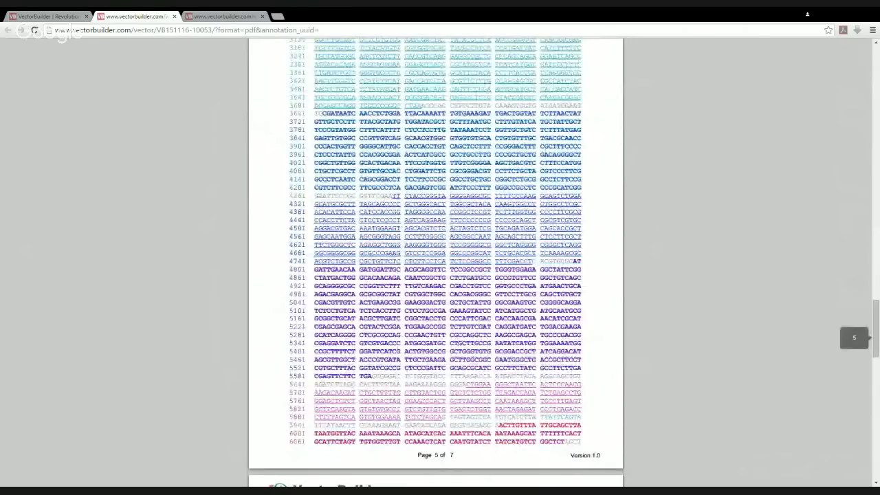
{"action": "mouse_move", "coordinate": [281, 456]}
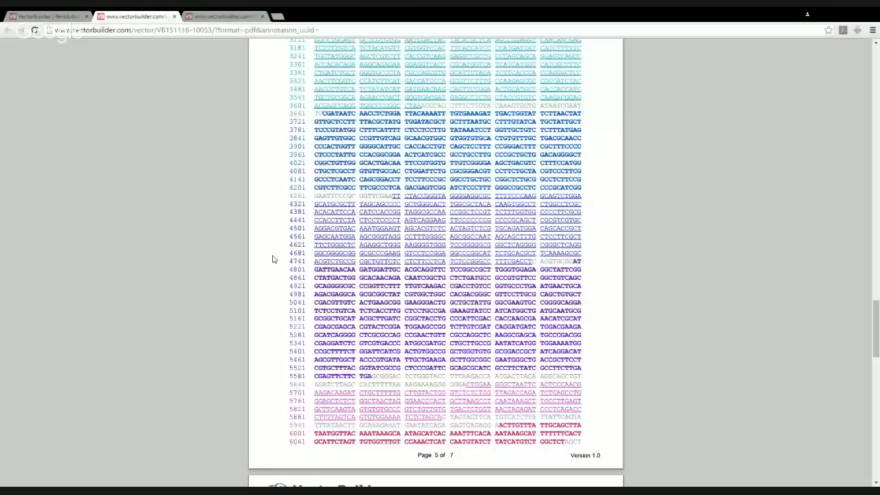
Step: Add the completed vector's construction service to the cart without any related services, and open the shopping cart
{"action": "left_click", "coordinate": [52, 16]}
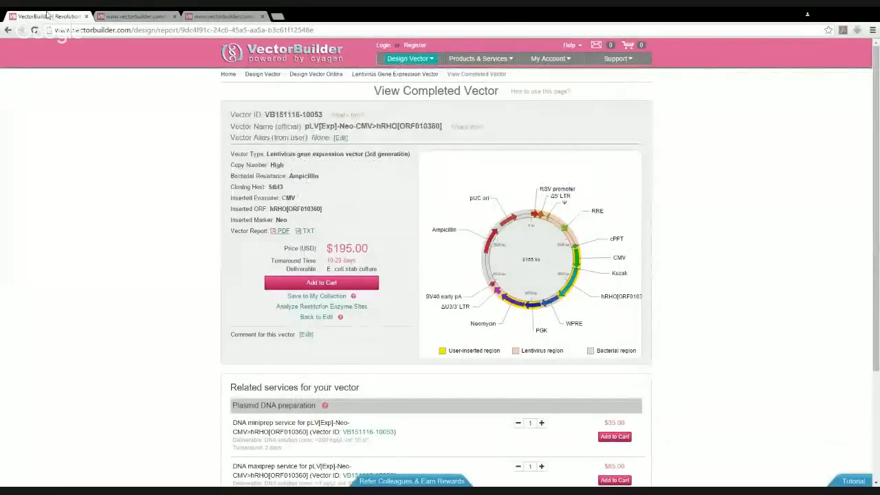
{"action": "left_click", "coordinate": [322, 282]}
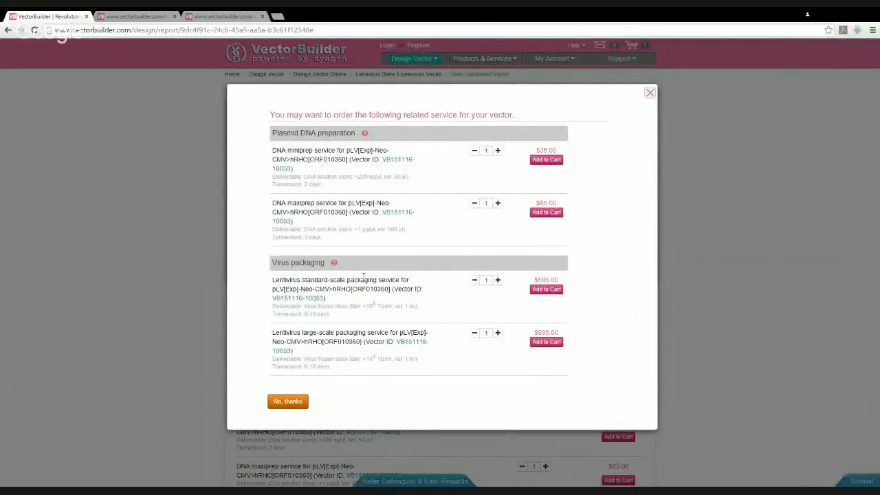
{"action": "left_click", "coordinate": [288, 403]}
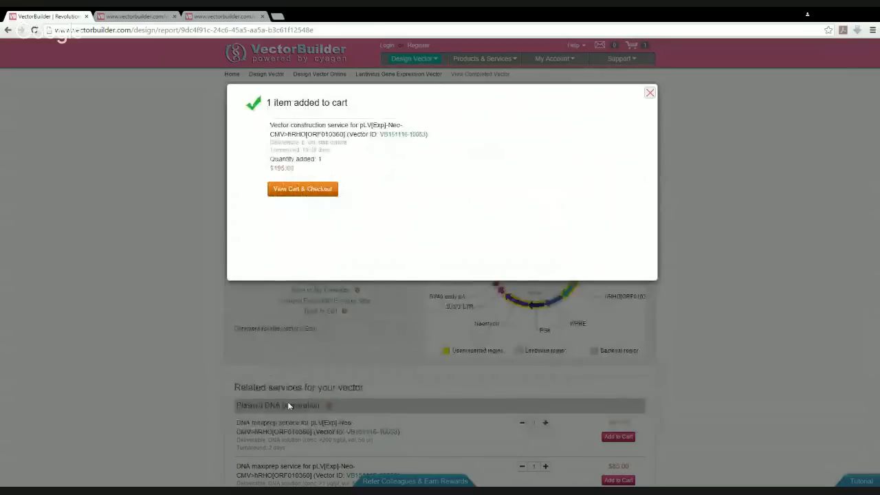
{"action": "left_click", "coordinate": [286, 192]}
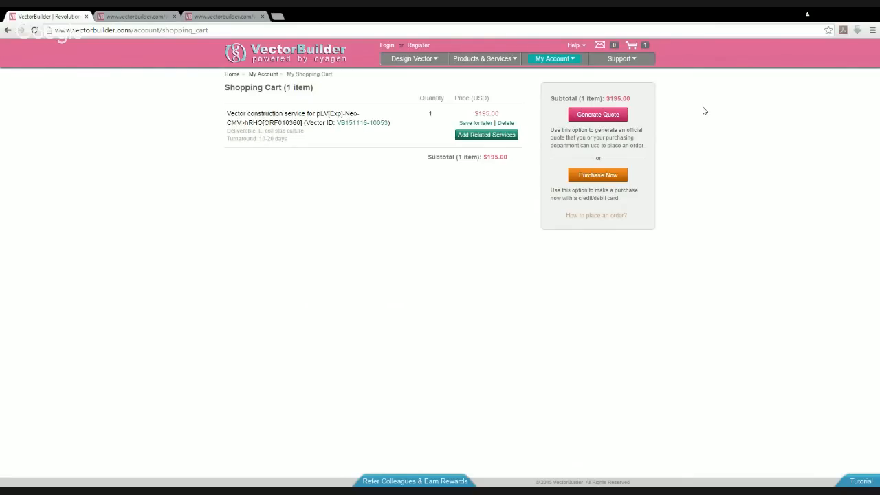
Step: Open the list of vector systems available for online vector design
{"action": "mouse_move", "coordinate": [627, 62]}
{"action": "mouse_move", "coordinate": [415, 61]}
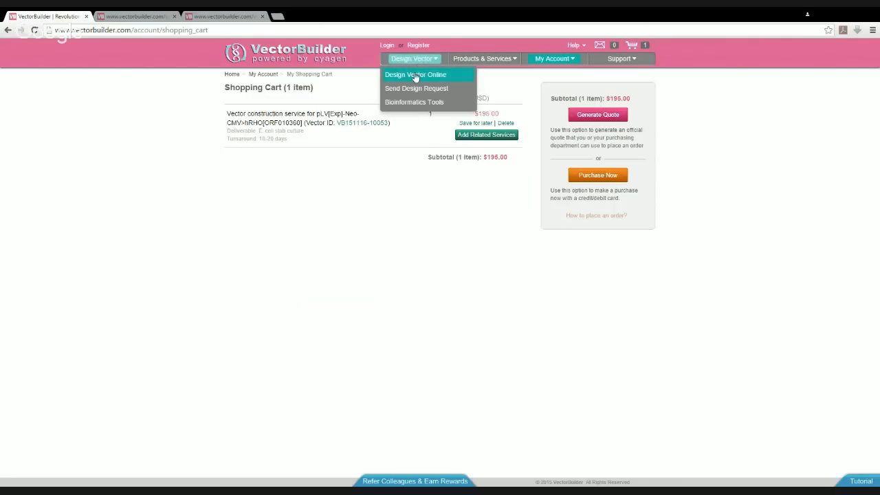
{"action": "left_click", "coordinate": [416, 75]}
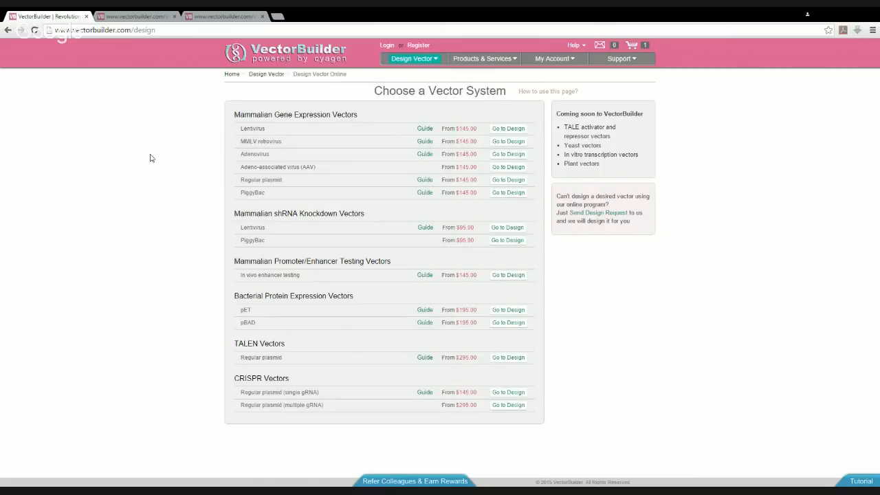
Step: Open the bioinformatics tools and check the options offered for products and services
{"action": "mouse_move", "coordinate": [423, 62]}
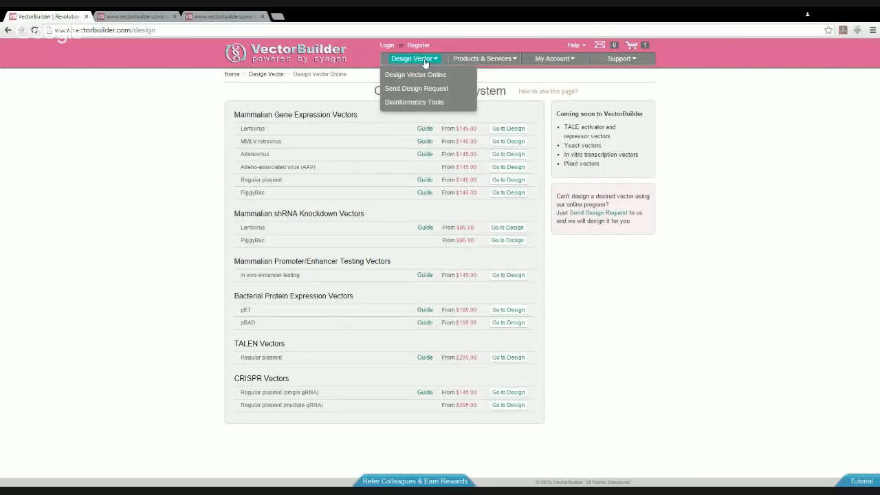
{"action": "left_click", "coordinate": [418, 105]}
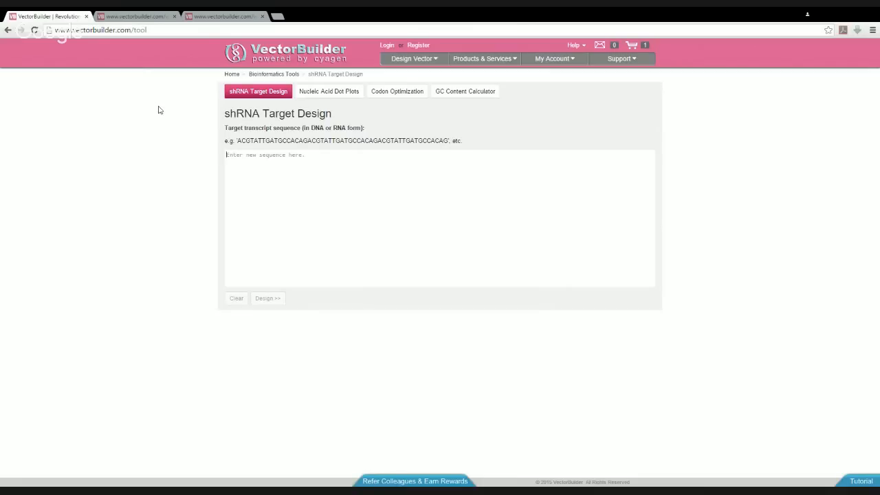
{"action": "mouse_move", "coordinate": [478, 60]}
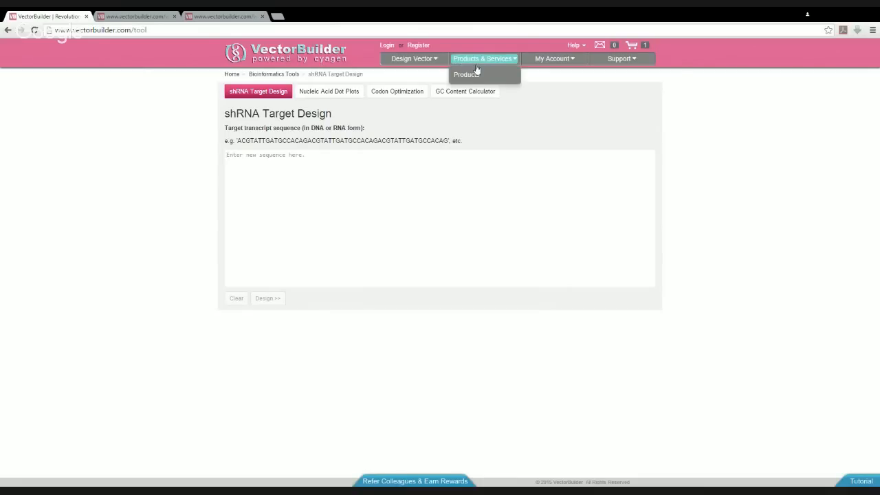